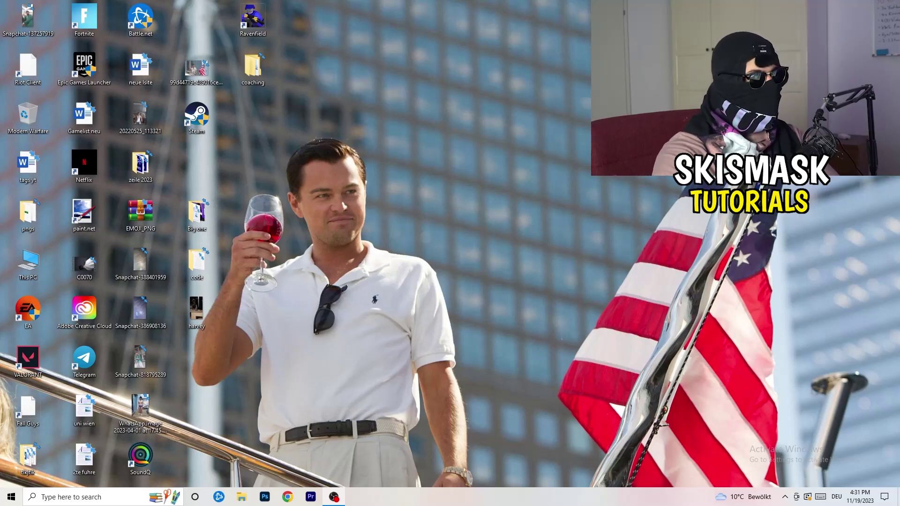
Launch NVIDIA Control Panel from the desktop right-click menu
right_click(484, 167)
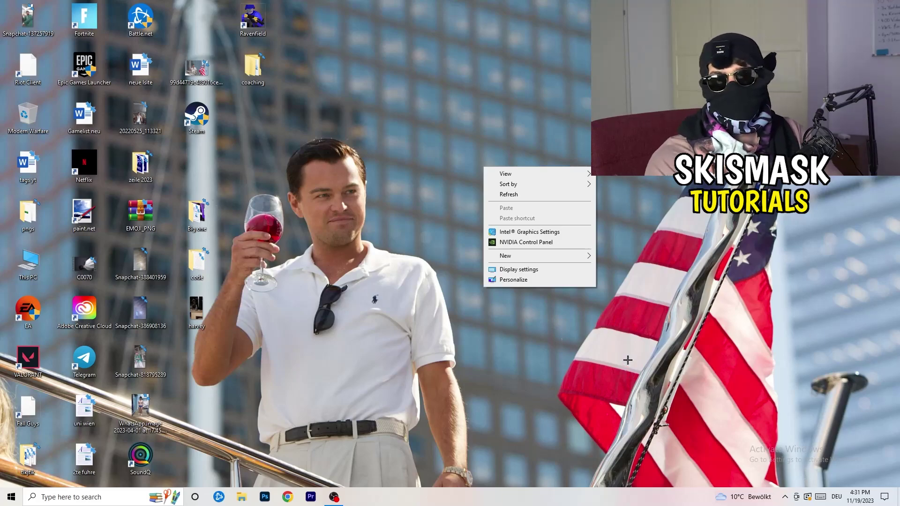
left_click(629, 328)
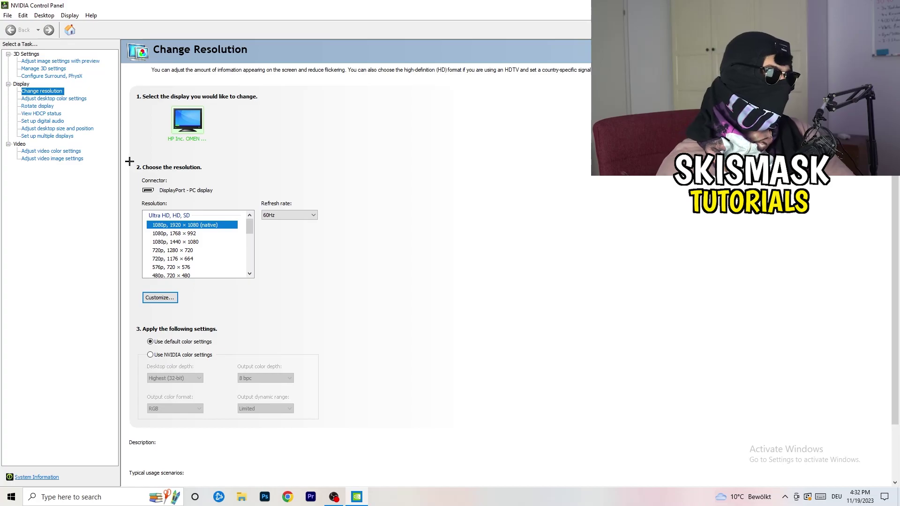
Start a new custom resolution with 1440 horizontal and 1040 vertical pixels
left_click(168, 297)
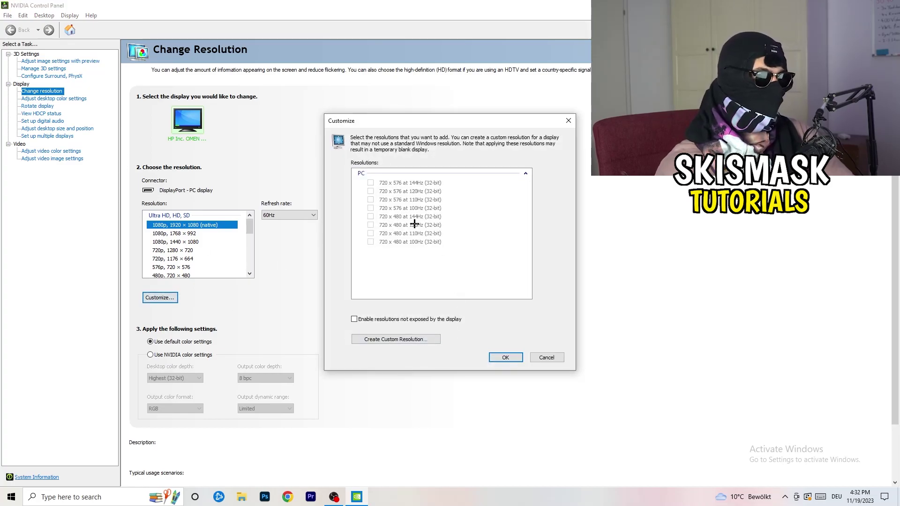
left_click(414, 340)
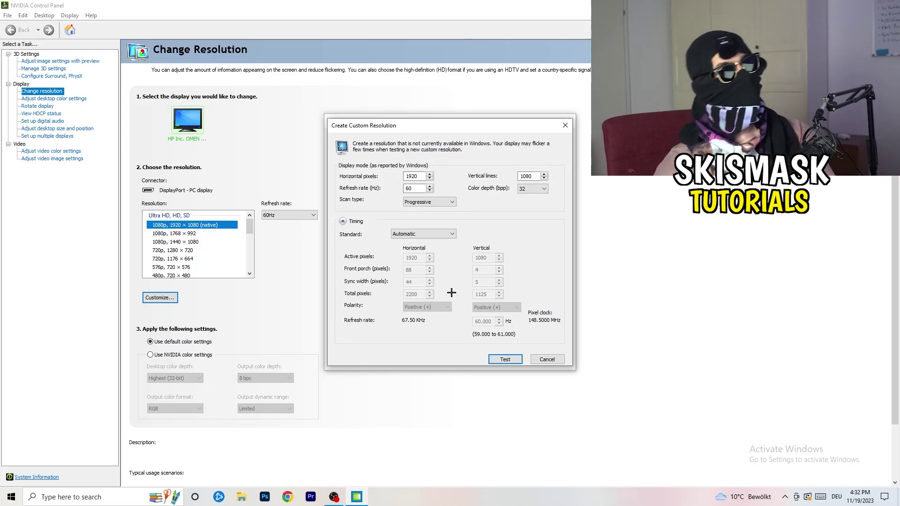
double_click(412, 175)
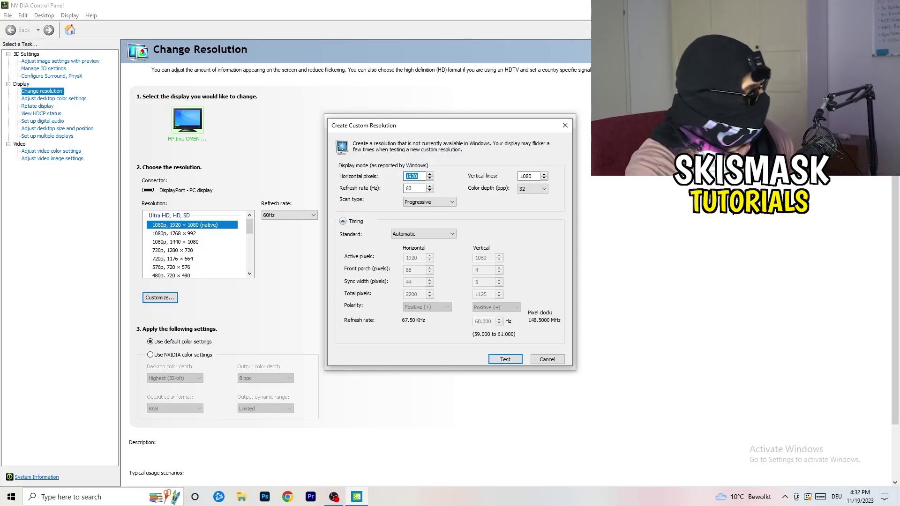
type("1140")
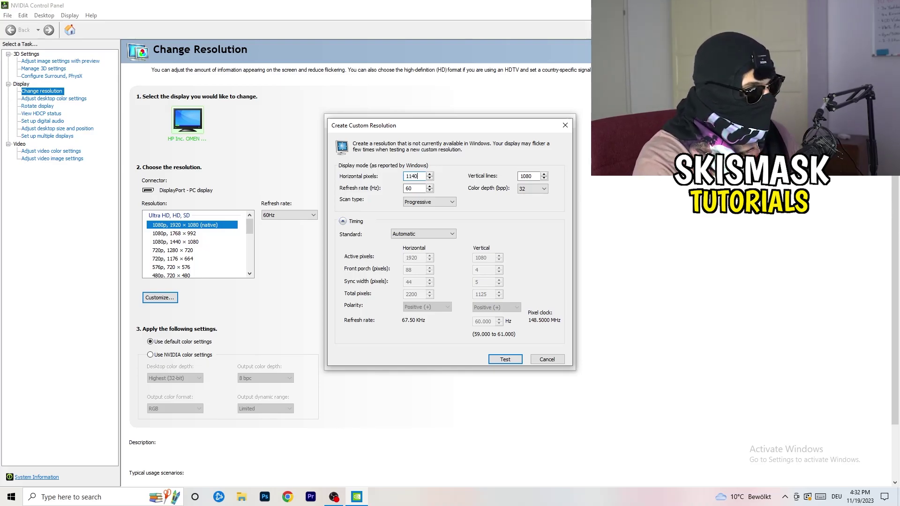
key("BackSpace")
key("BackSpace")
key("BackSpace")
type("3")
key("BackSpace")
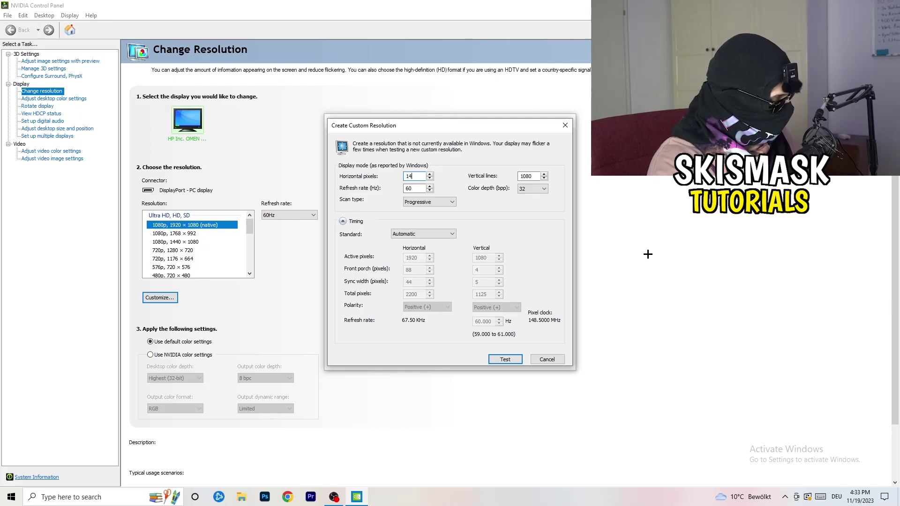
type("440")
key("Tab")
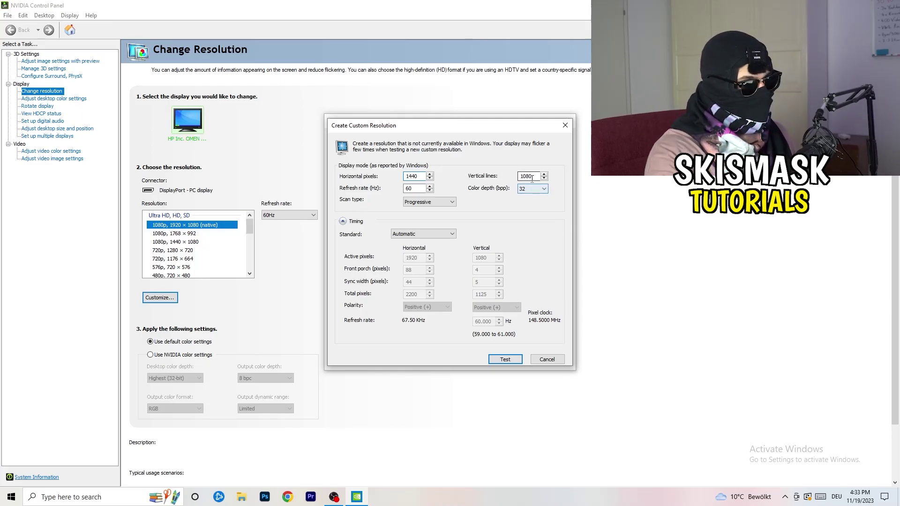
type("10")
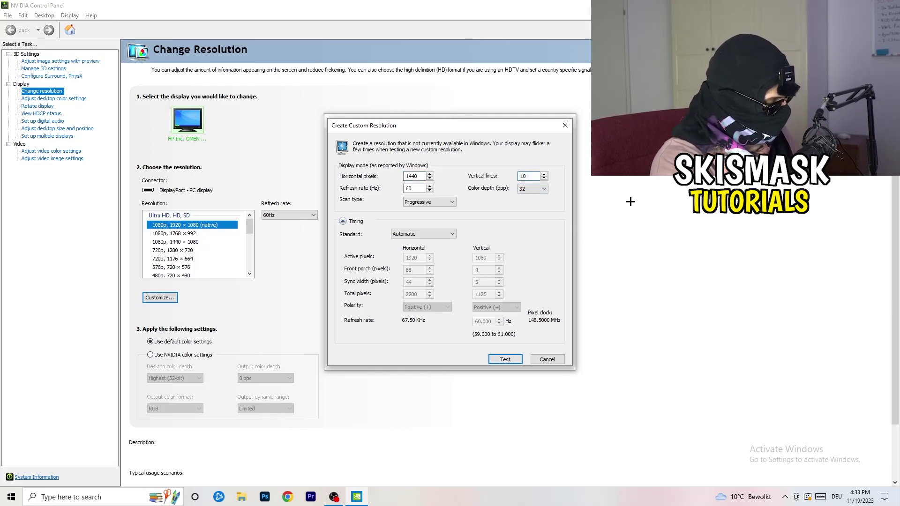
type("40")
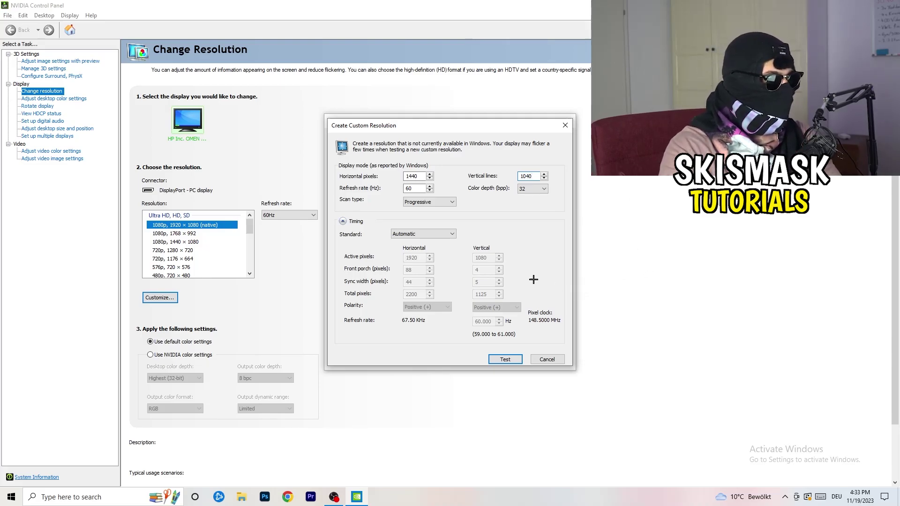
Keep progressive scan, set timing standard to CVT reduced blank, and close the dialogs
left_click(427, 202)
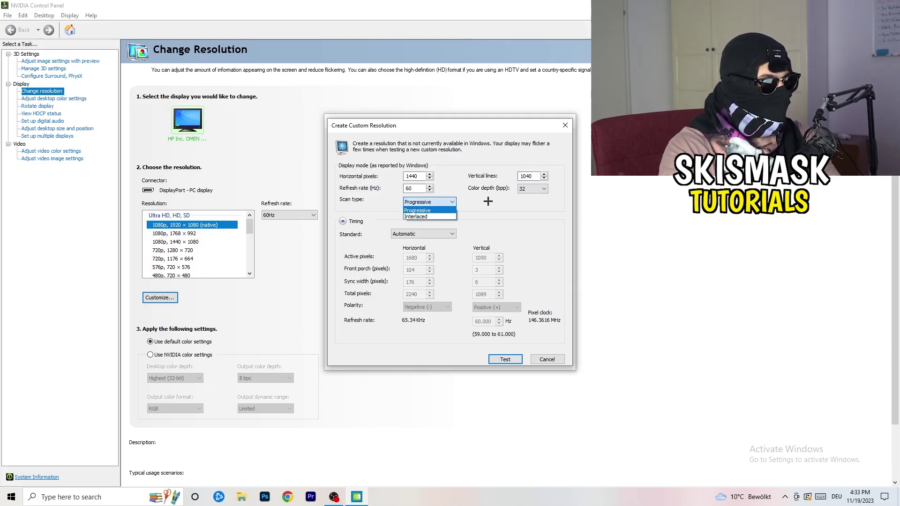
left_click(494, 230)
left_click(435, 234)
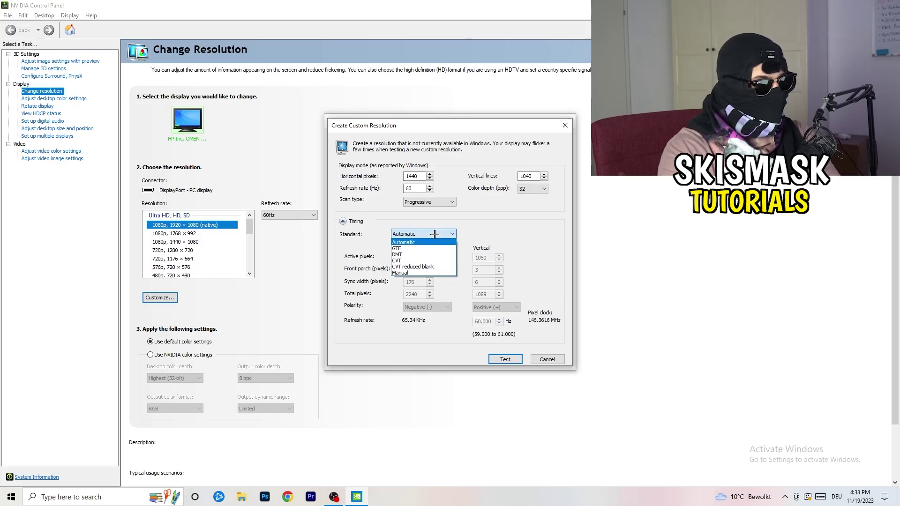
left_click(497, 242)
left_click(422, 235)
left_click(525, 233)
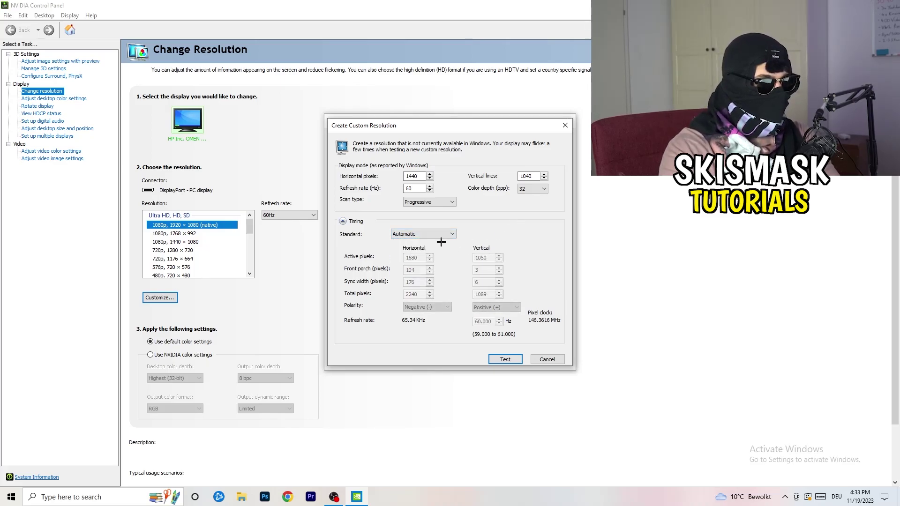
left_click(420, 235)
left_click(422, 278)
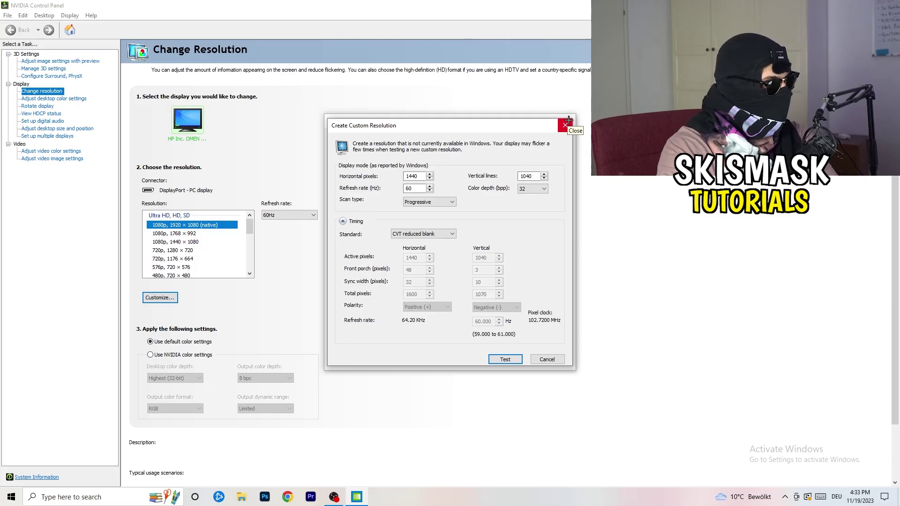
left_click(566, 125)
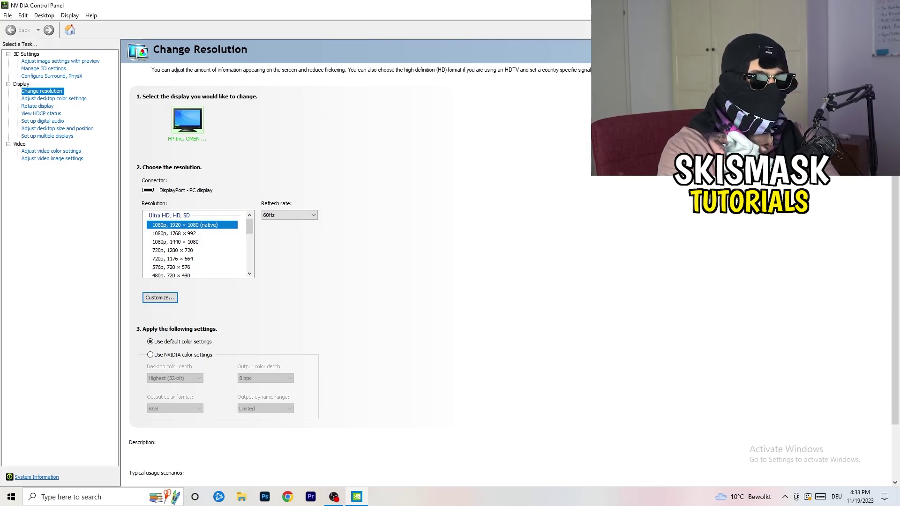
Close NVIDIA Control Panel and launch Windows Settings from the Start menu
key("alt+F4")
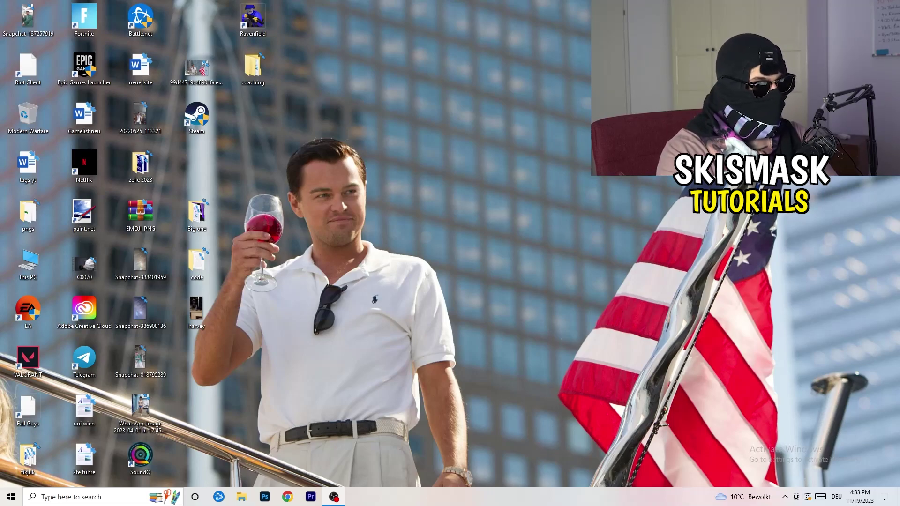
left_click(11, 496)
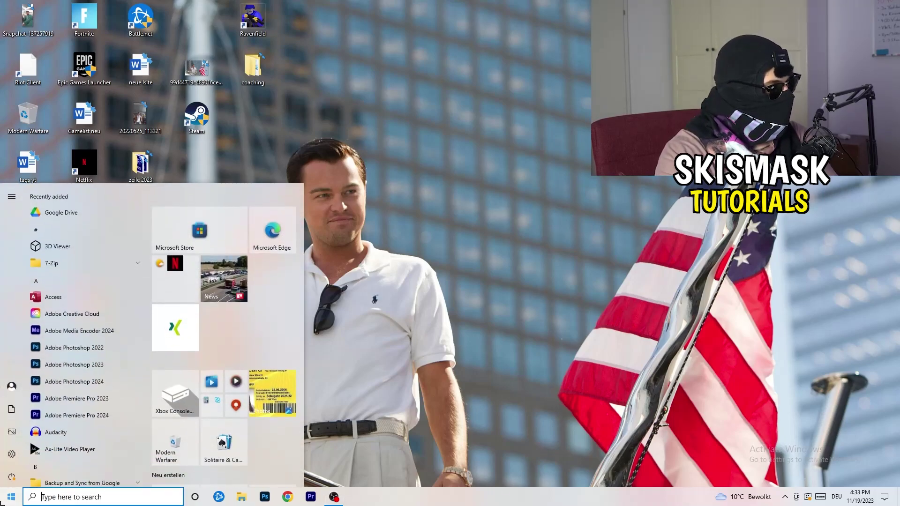
left_click(12, 453)
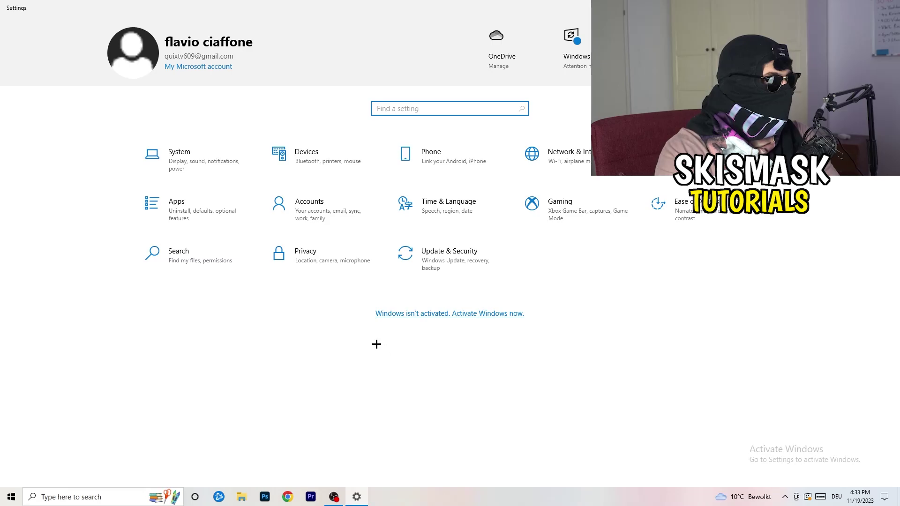
In Display settings, keep text scaling at 100% with 1920 × 1080 resolution
left_click(197, 170)
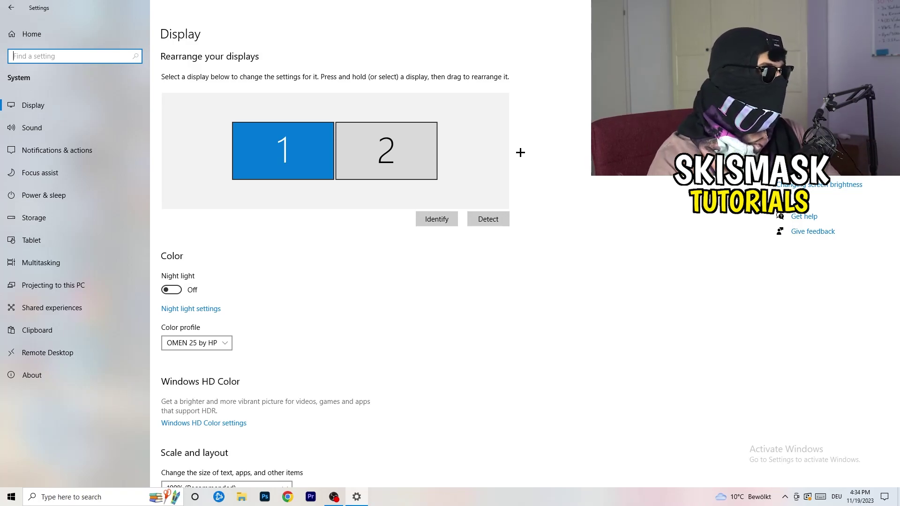
scroll(299, 229, "down", 3)
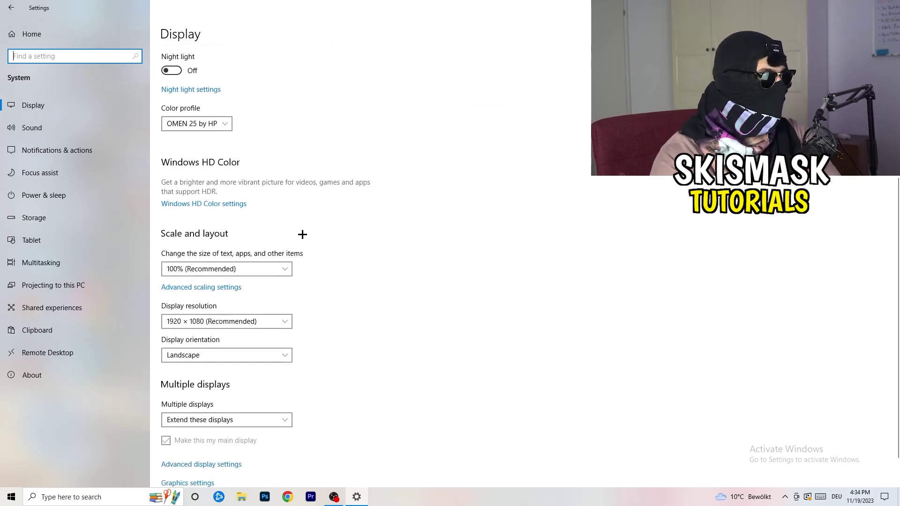
left_click(266, 225)
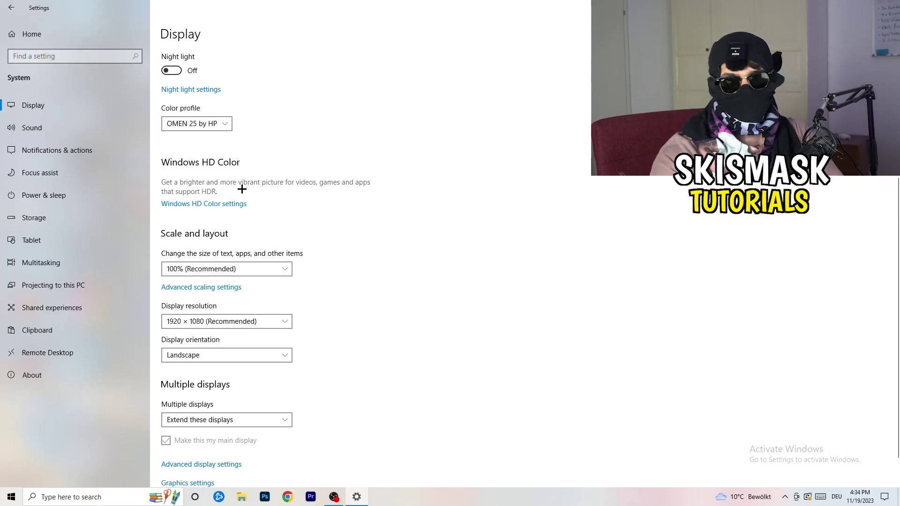
scroll(211, 200, "down", 1)
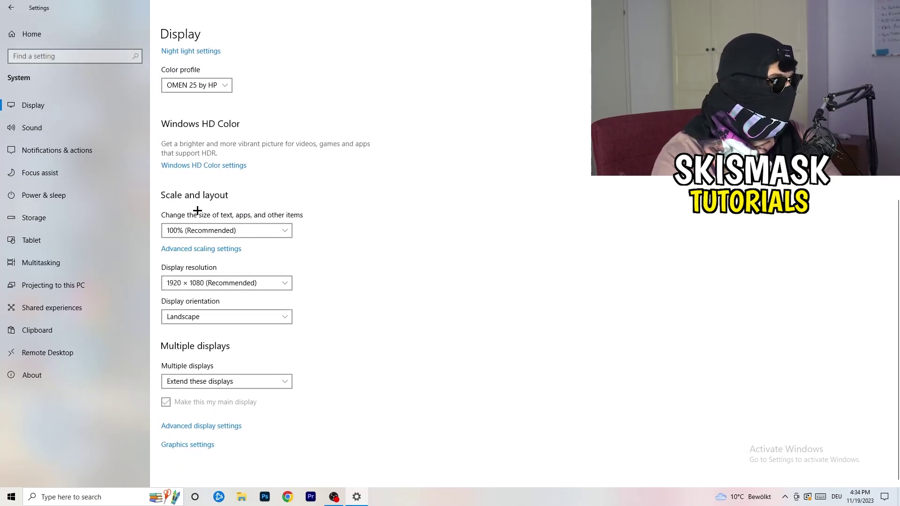
left_click(278, 227)
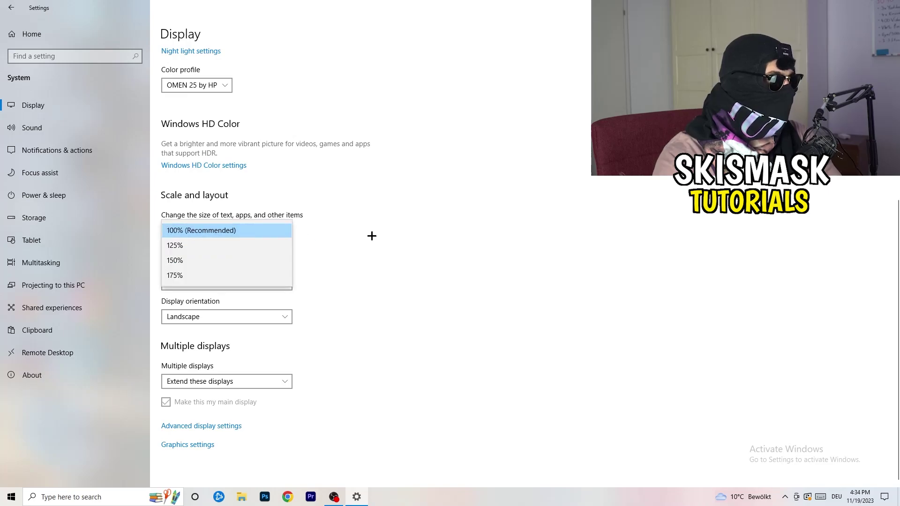
left_click(441, 220)
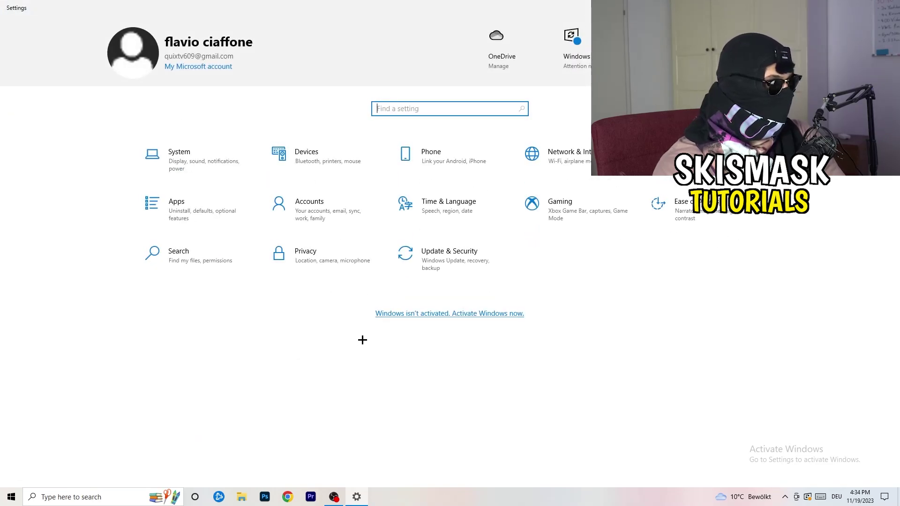
Open the Xbox Game Bar settings to confirm the toggle is Off
left_click(599, 223)
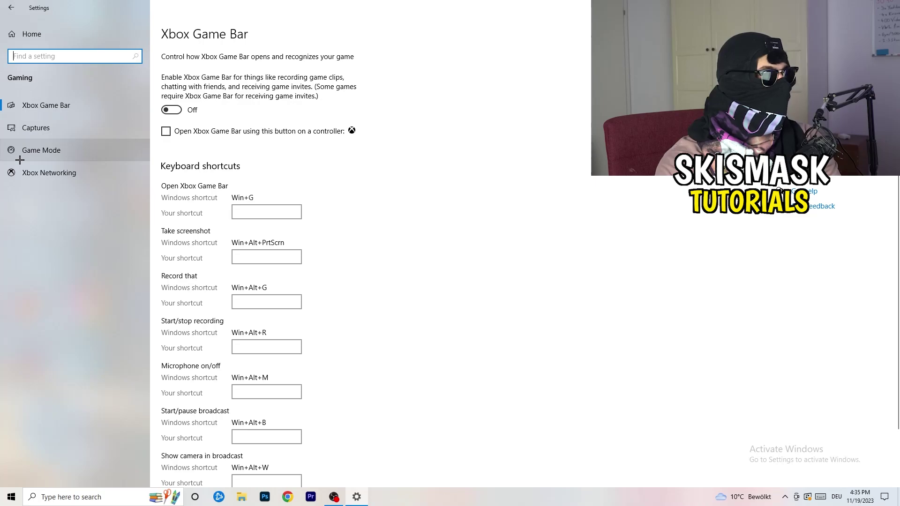
left_click(54, 150)
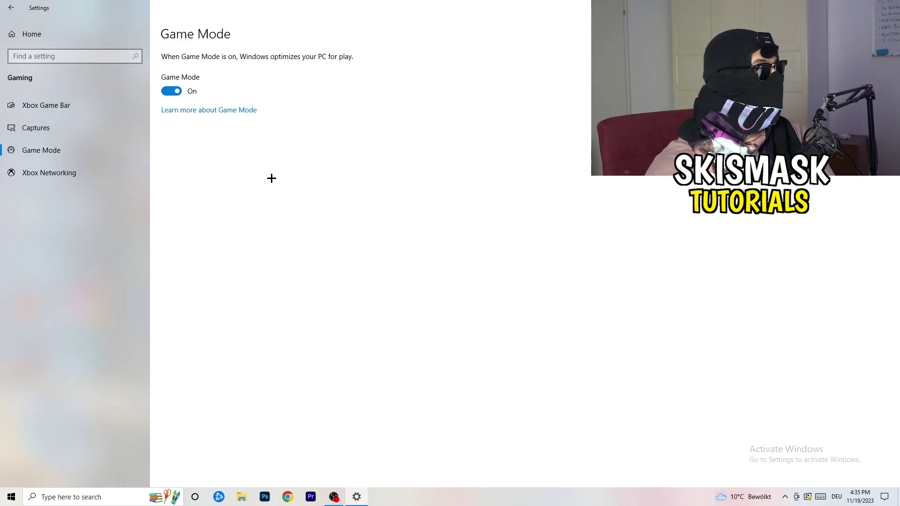
Close Settings and open the Steam shortcut's Properties window
key("alt+F4")
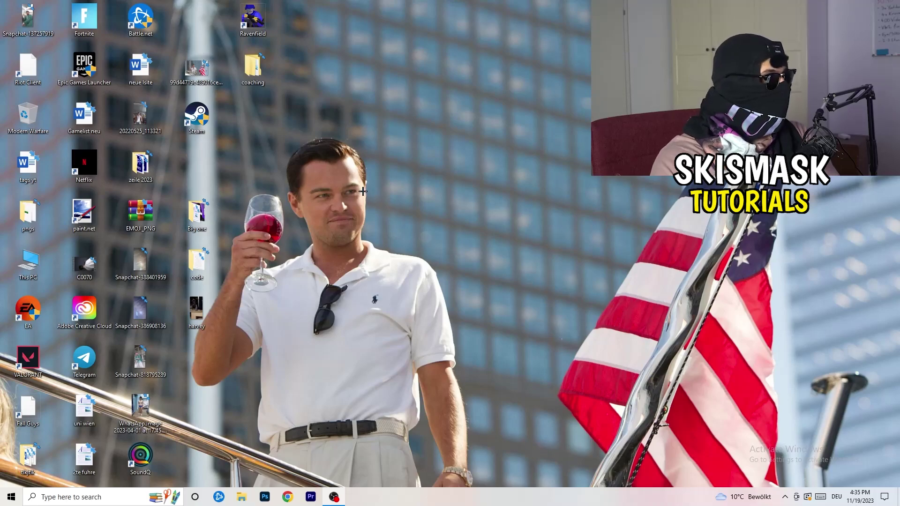
left_click_drag(196, 118, 478, 167)
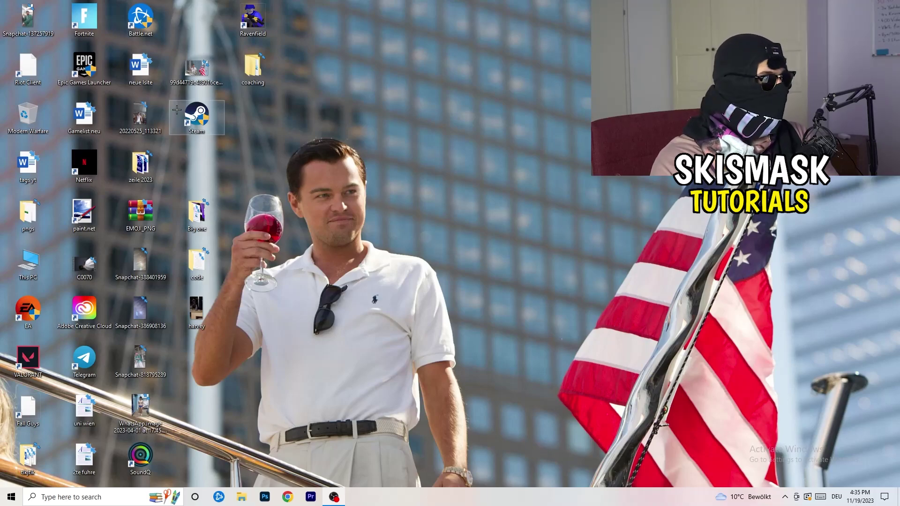
right_click(481, 164)
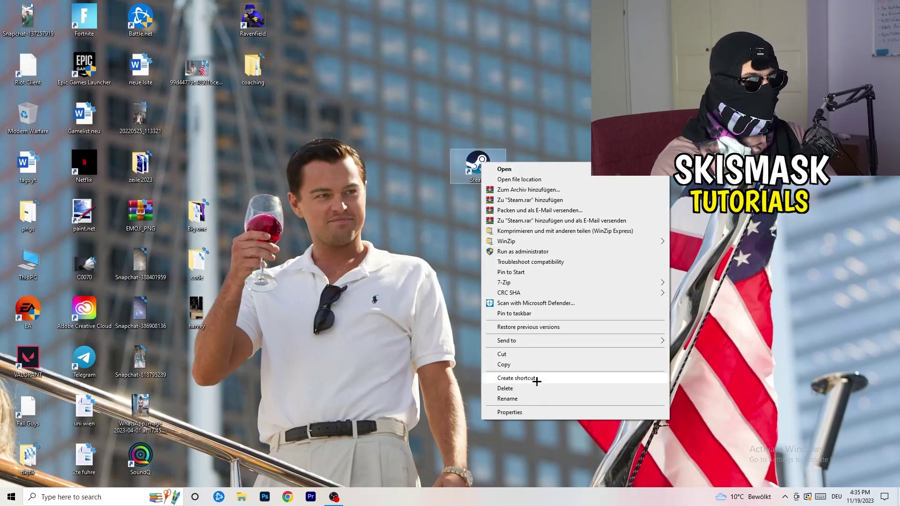
left_click(541, 412)
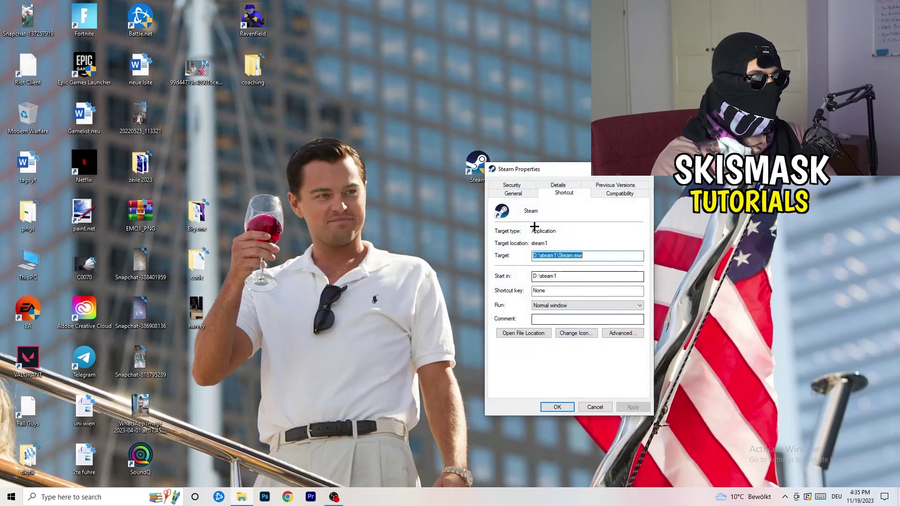
mouse_move(536, 170)
left_mouse_down()
mouse_move(404, 104)
mouse_move(355, 97)
mouse_move(385, 88)
left_mouse_up()
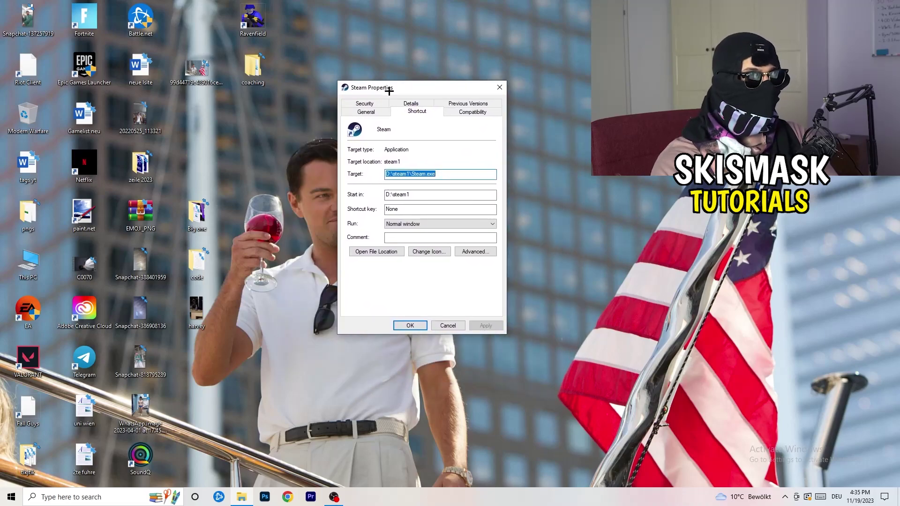
Set Steam to Windows 8 compatibility mode as administrator and apply with OK
left_click(481, 116)
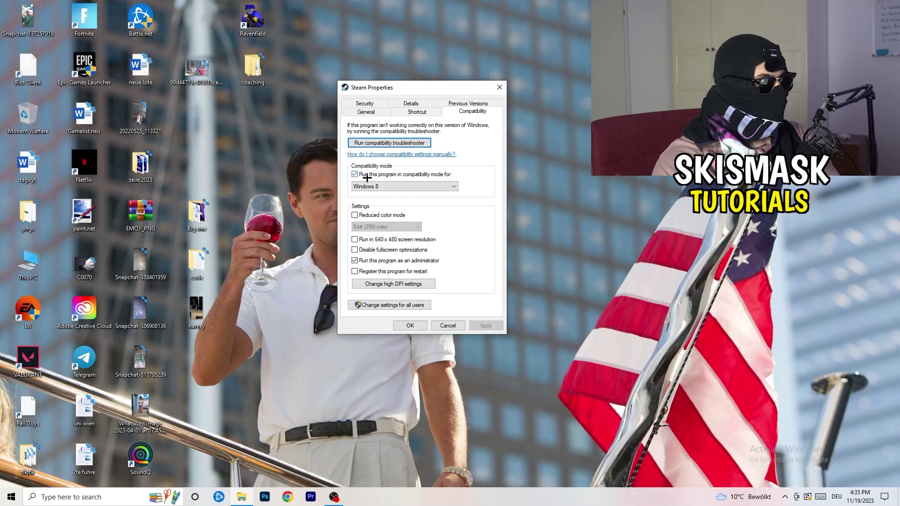
left_click(425, 184)
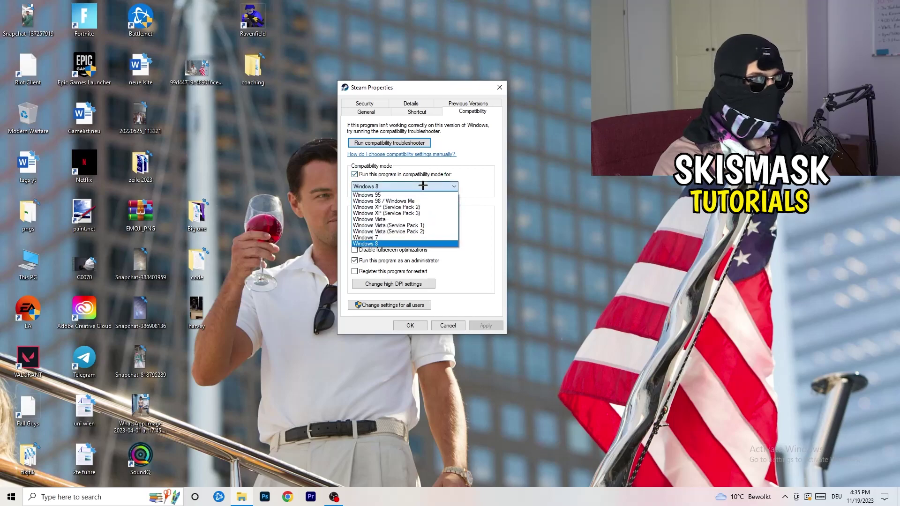
left_click(499, 179)
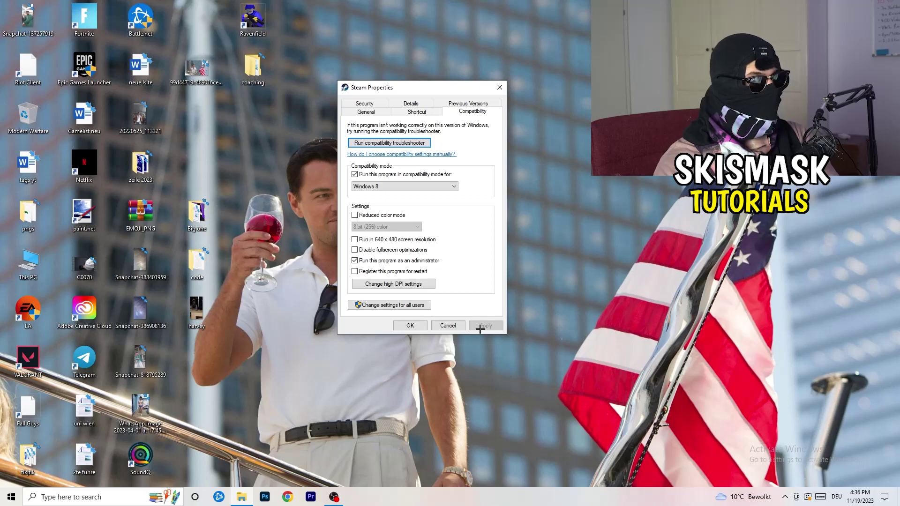
left_click(410, 325)
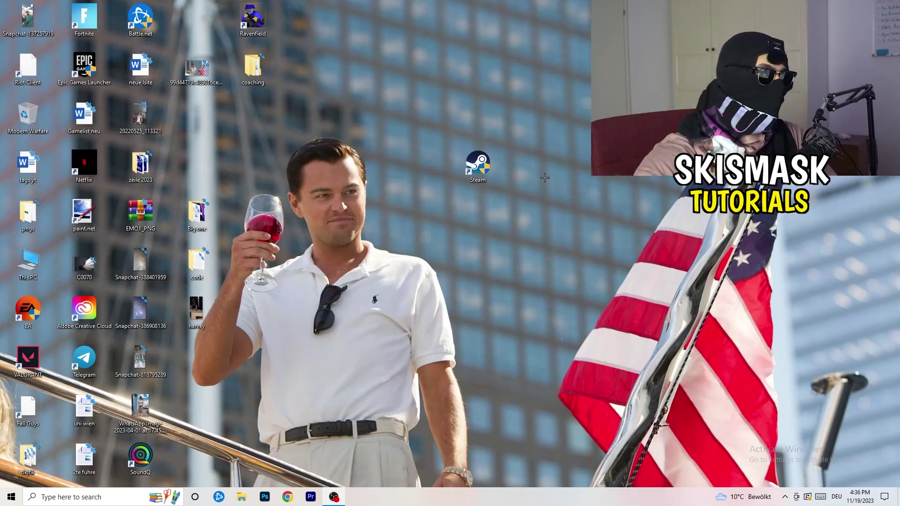
Drag the Steam shortcut further left across the desktop
left_click_drag(477, 165, 421, 166)
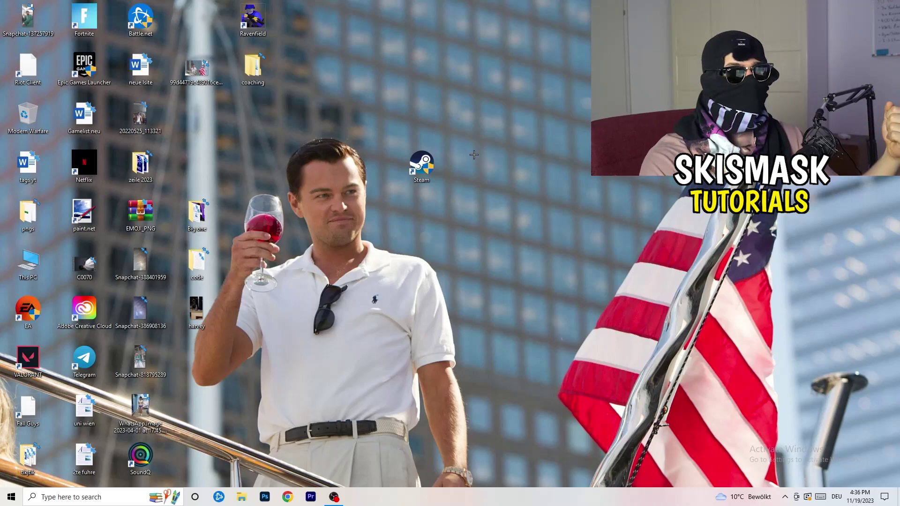
left_click(436, 166)
left_click_drag(426, 164, 309, 163)
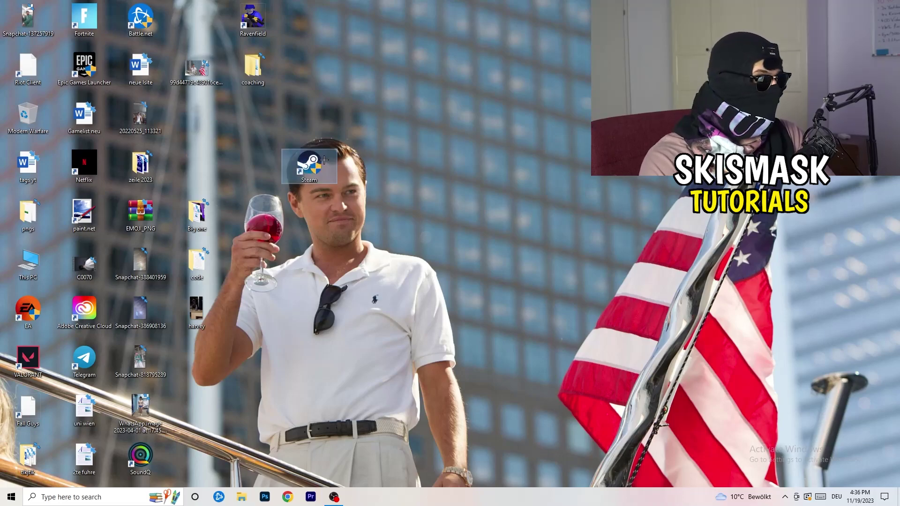
Recheck the Steam shortcut's compatibility settings, then close Properties and deselect it
right_click(310, 166)
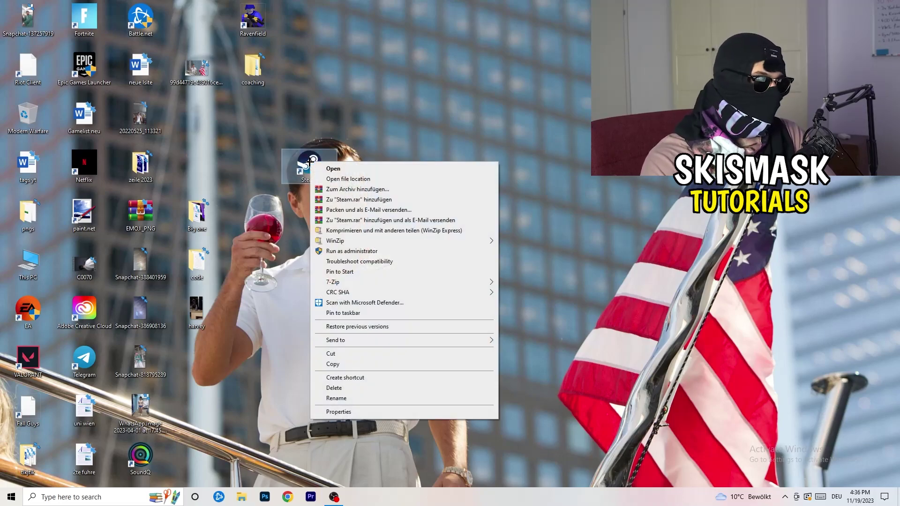
left_click(352, 411)
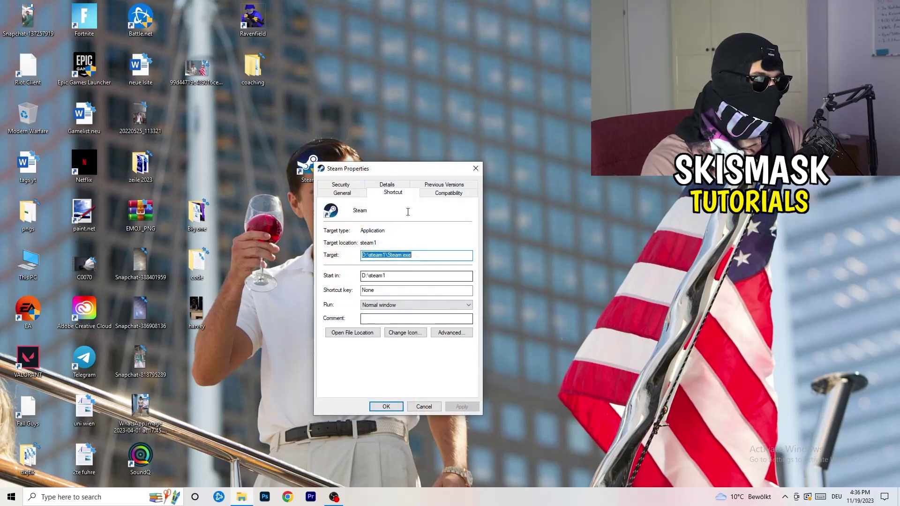
left_click(453, 193)
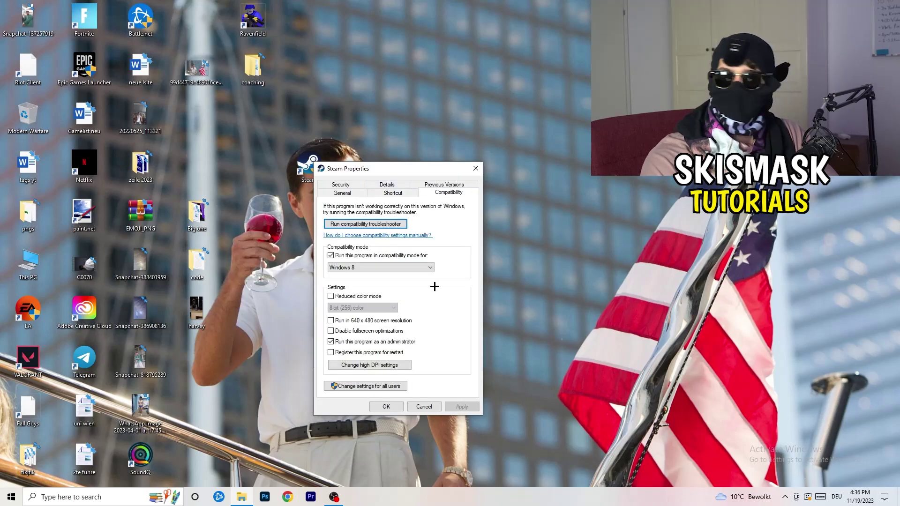
left_click(476, 168)
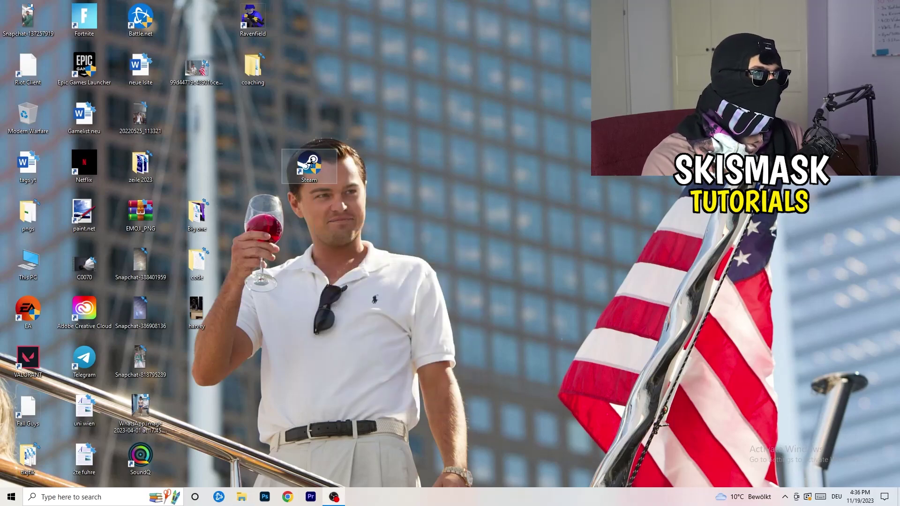
left_click(482, 83)
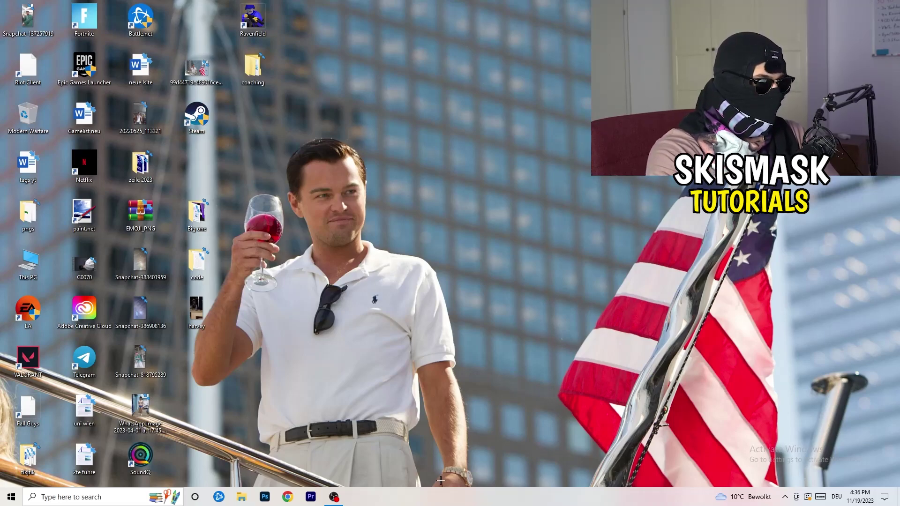
Return the taskbar to the bottom edge and launch Task Manager maximized
left_click_drag(440, 493, 446, 139)
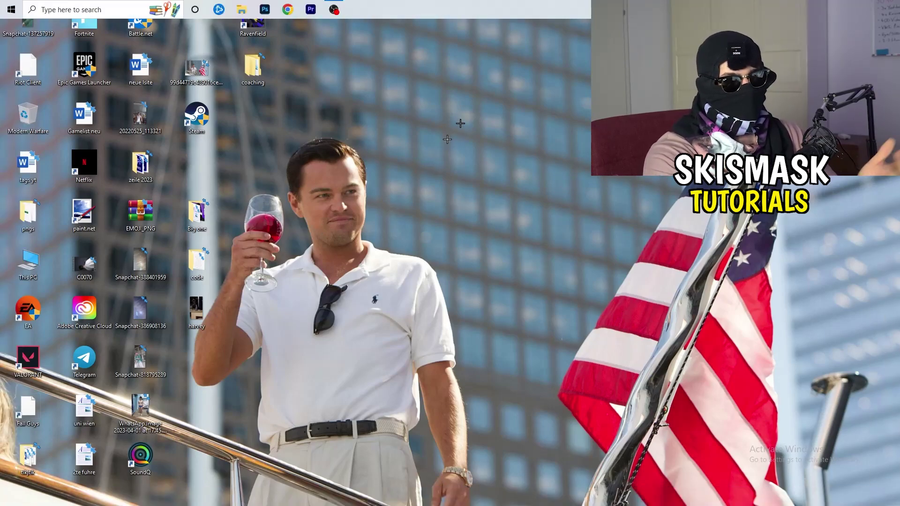
left_click_drag(443, 10, 442, 499)
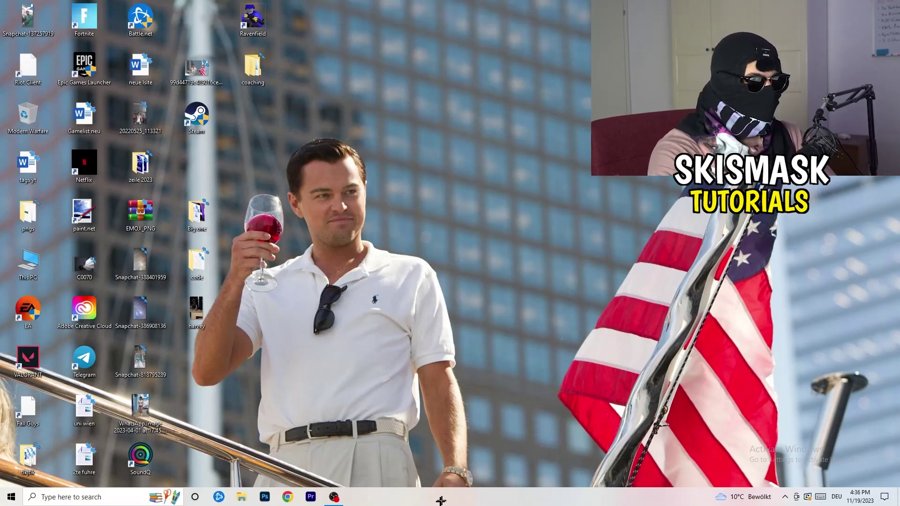
right_click(490, 501)
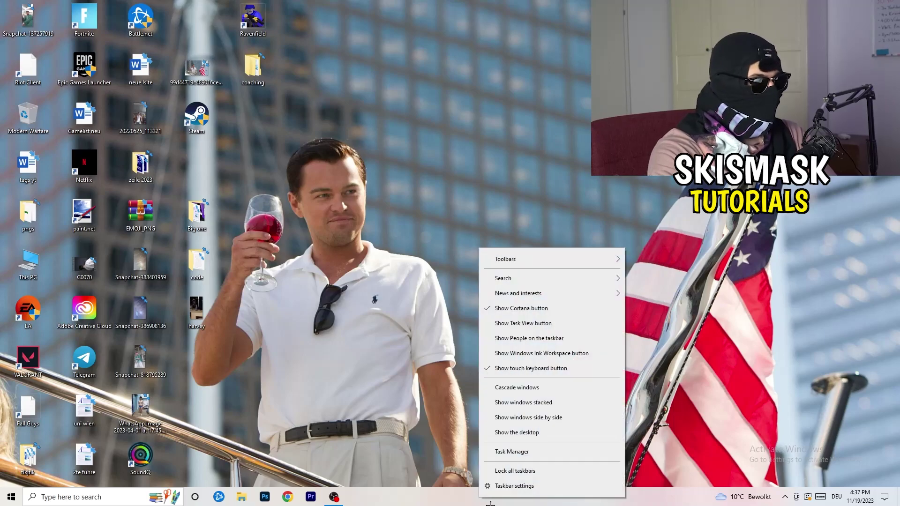
left_click(518, 452)
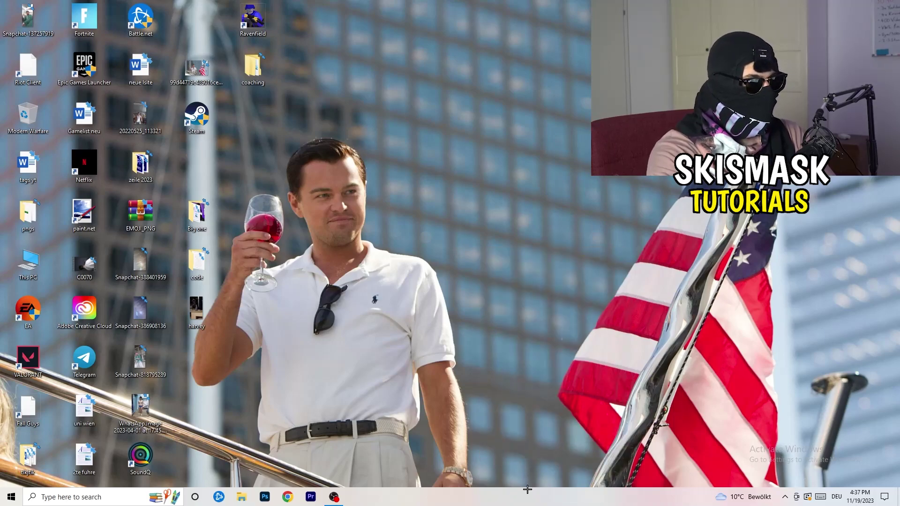
left_click(517, 19)
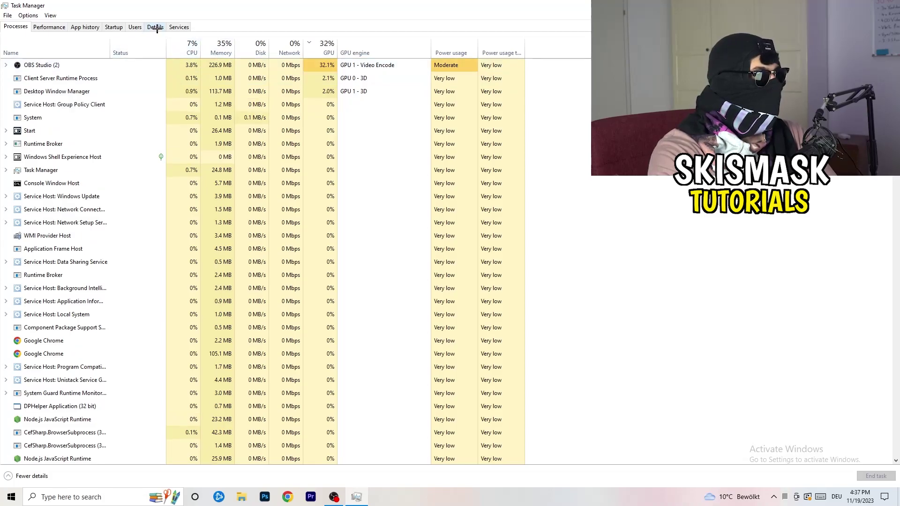
Switch Task Manager to the Details tab listing process IDs and status
left_click(157, 28)
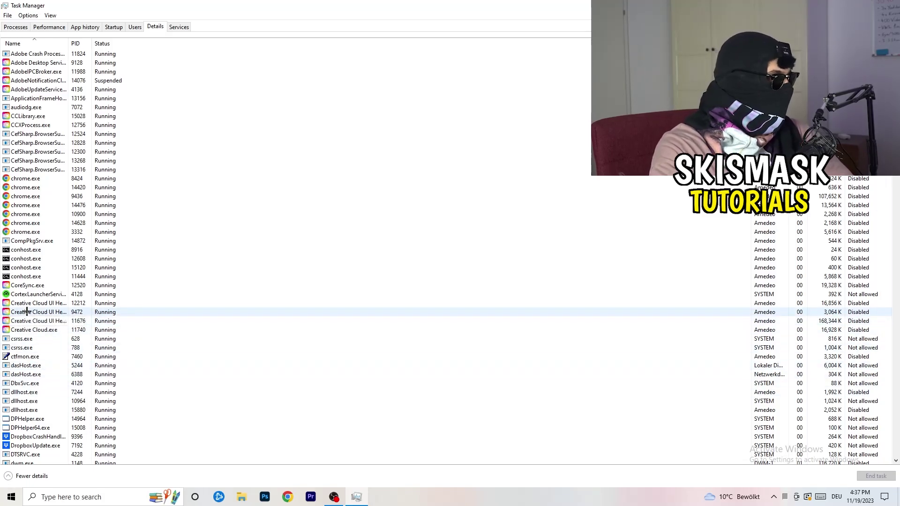
Open the options menu for the Creative Cloud UI Helper process
right_click(27, 312)
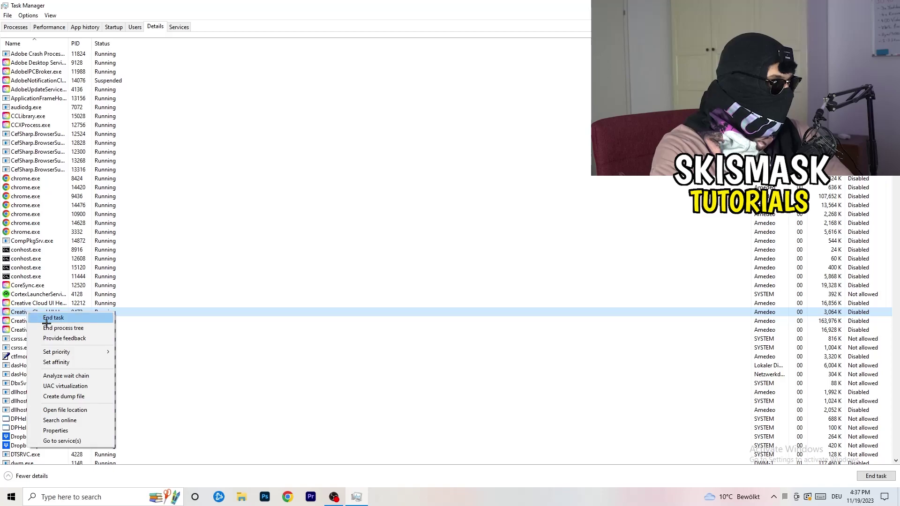